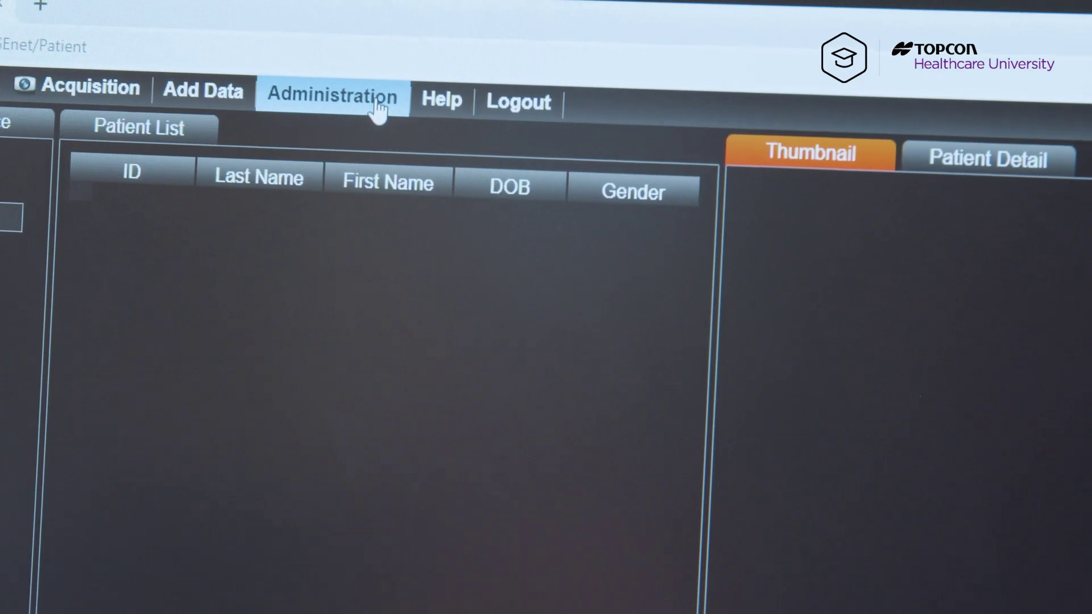
# Go to Administration > Management > Patients and list all patients, showing Mike Macula's two 3D Wide scans
pyautogui.click(319, 74)
pyautogui.moveTo(351, 155)
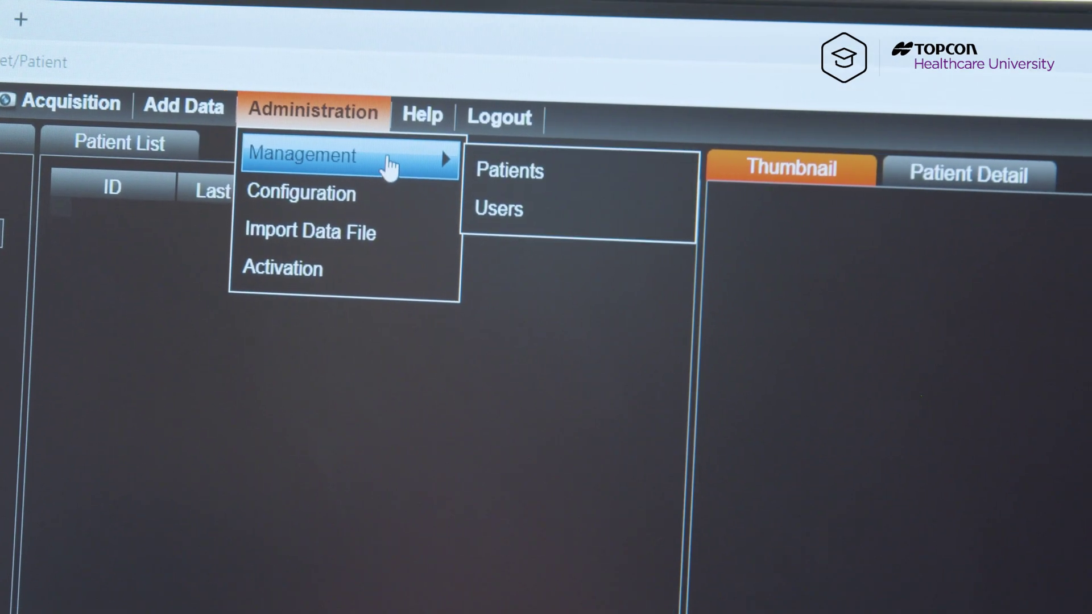
pyautogui.click(572, 186)
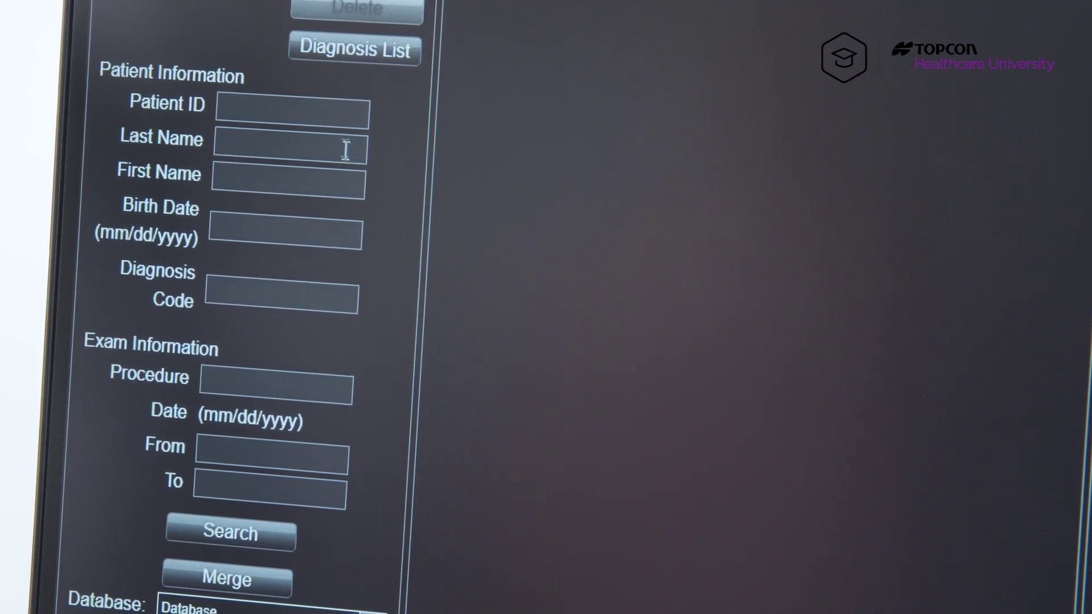
pyautogui.click(278, 519)
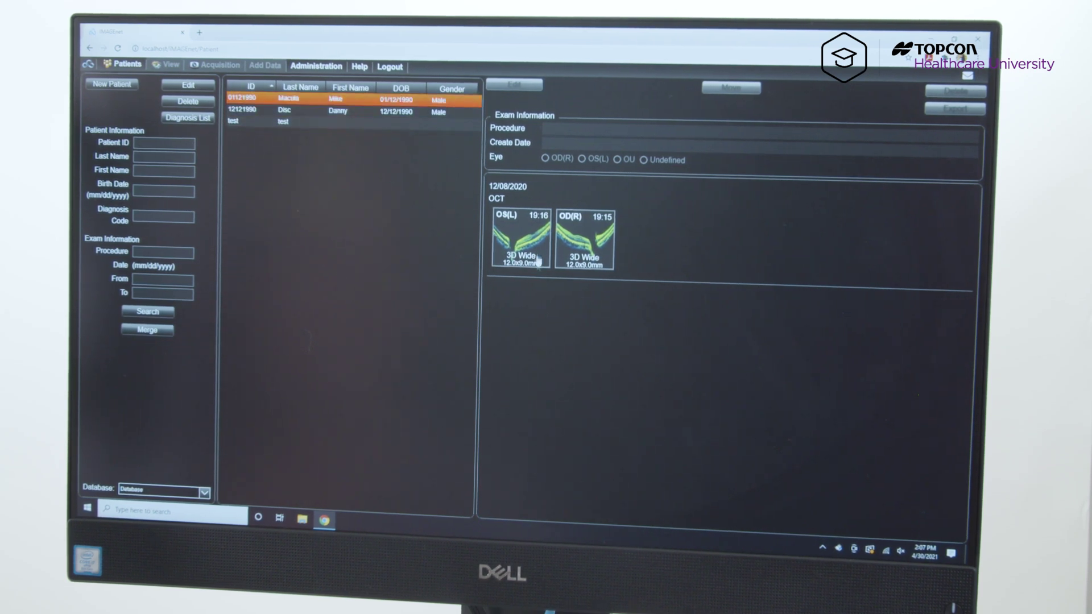
# Move Mike Macula's left- and right-eye 3D Wide OCT scans to Danny Disc
pyautogui.click(538, 260)
pyautogui.keyDown('ctrl'); pyautogui.click(614, 267); pyautogui.keyUp('ctrl')
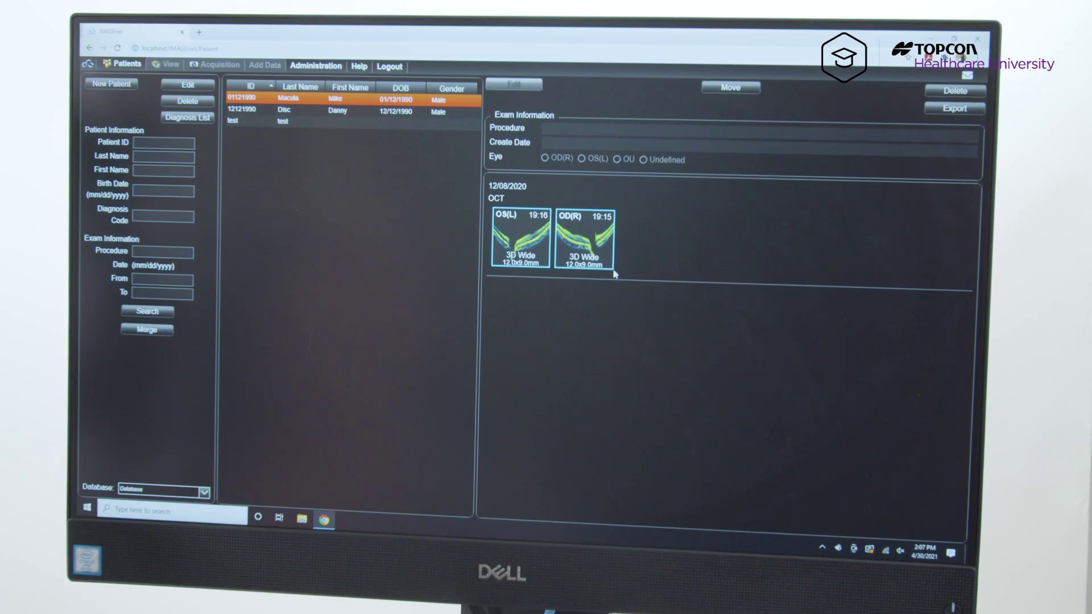
pyautogui.click(731, 90)
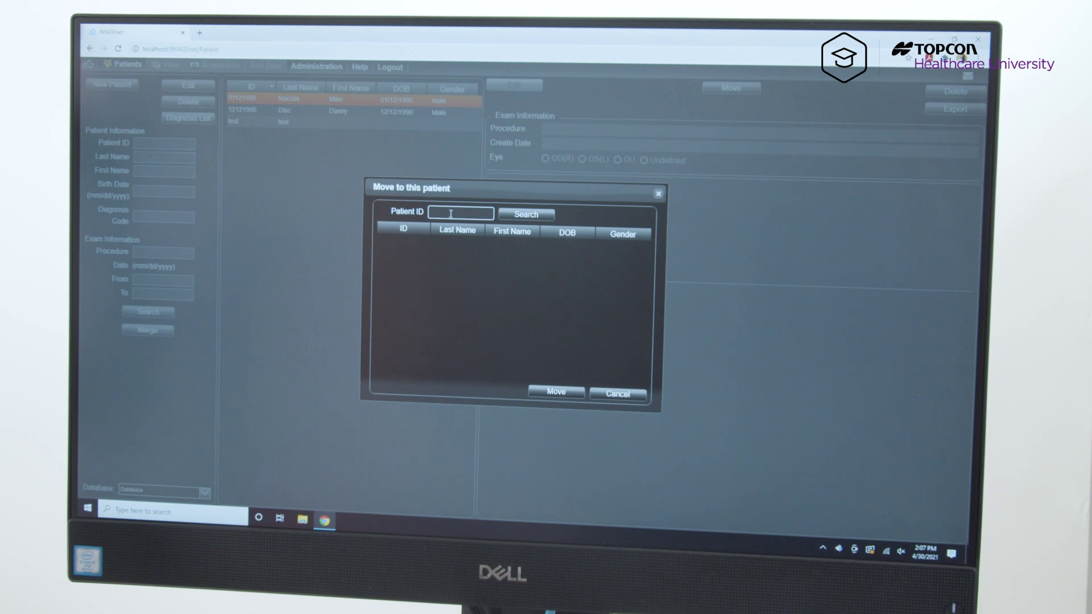
pyautogui.click(525, 218)
pyautogui.click(478, 213)
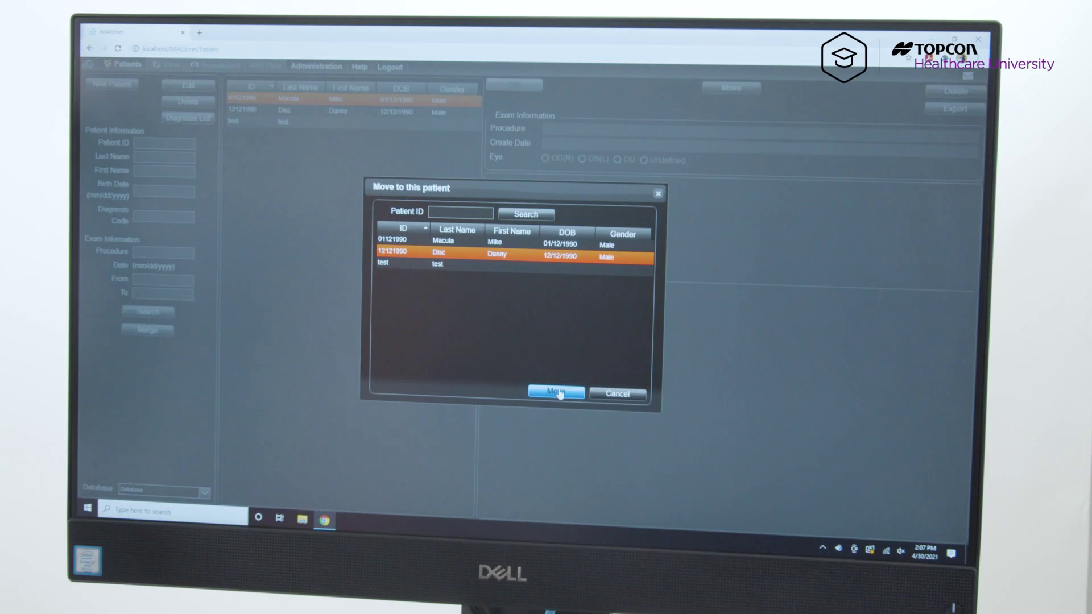
pyautogui.click(557, 393)
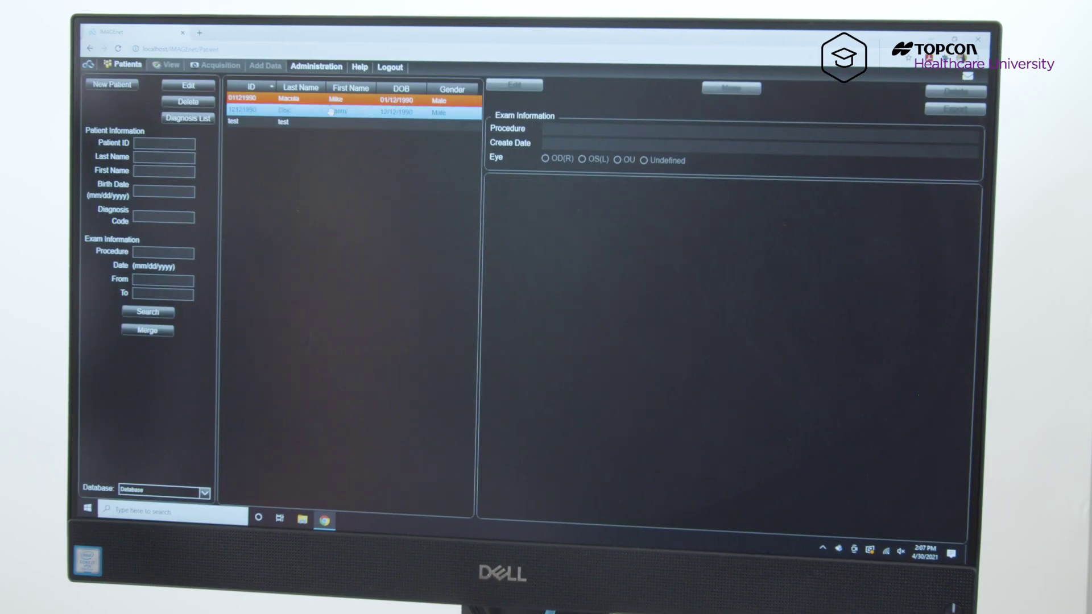
pyautogui.click(355, 101)
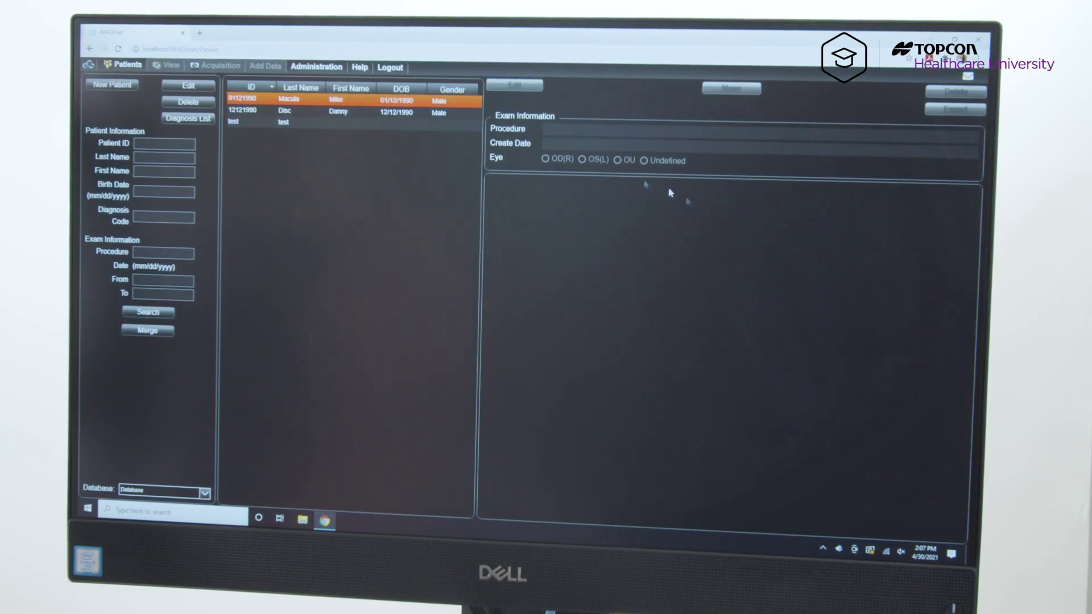
pyautogui.click(290, 112)
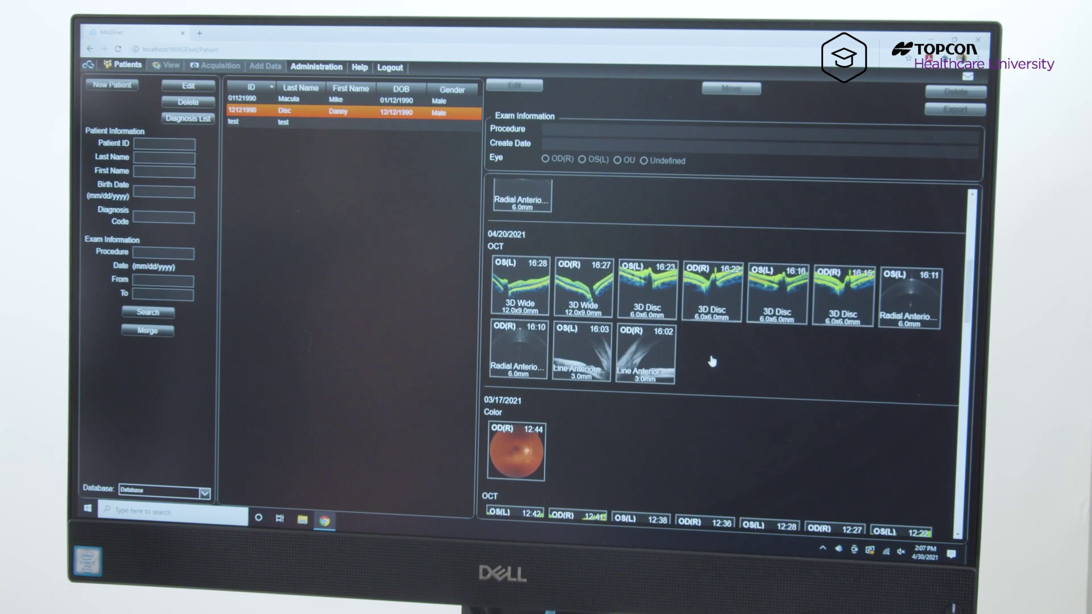
pyautogui.scroll(2, 760, 408)
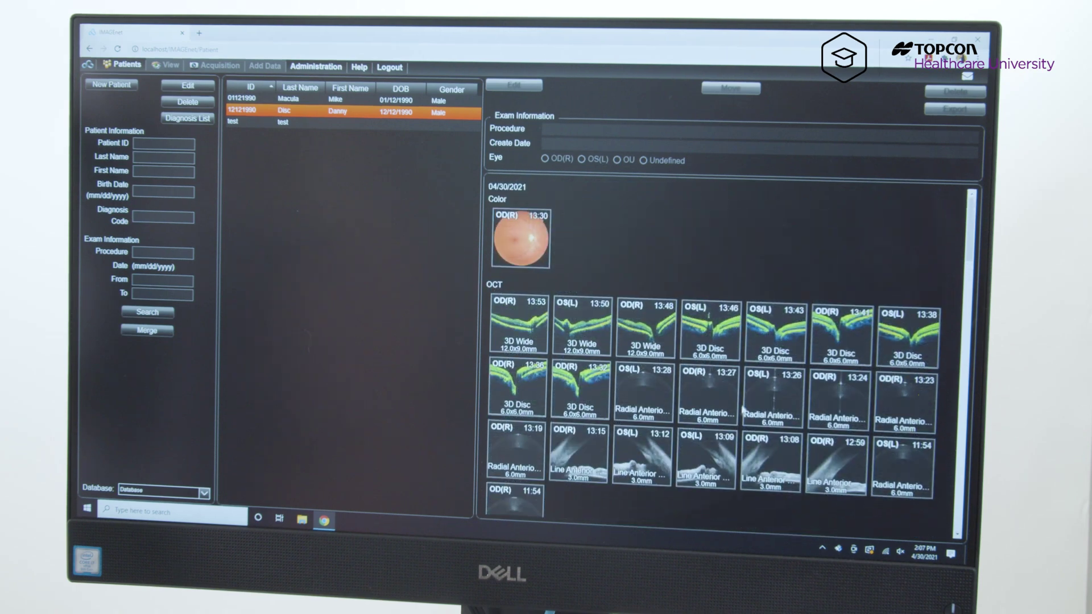
pyautogui.click(299, 100)
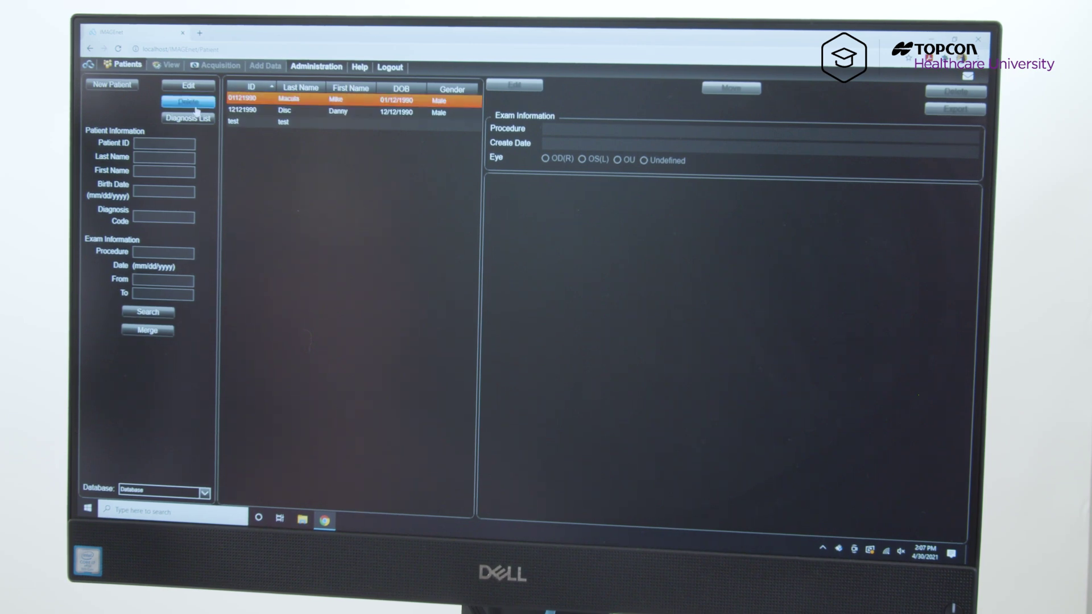
pyautogui.click(278, 102)
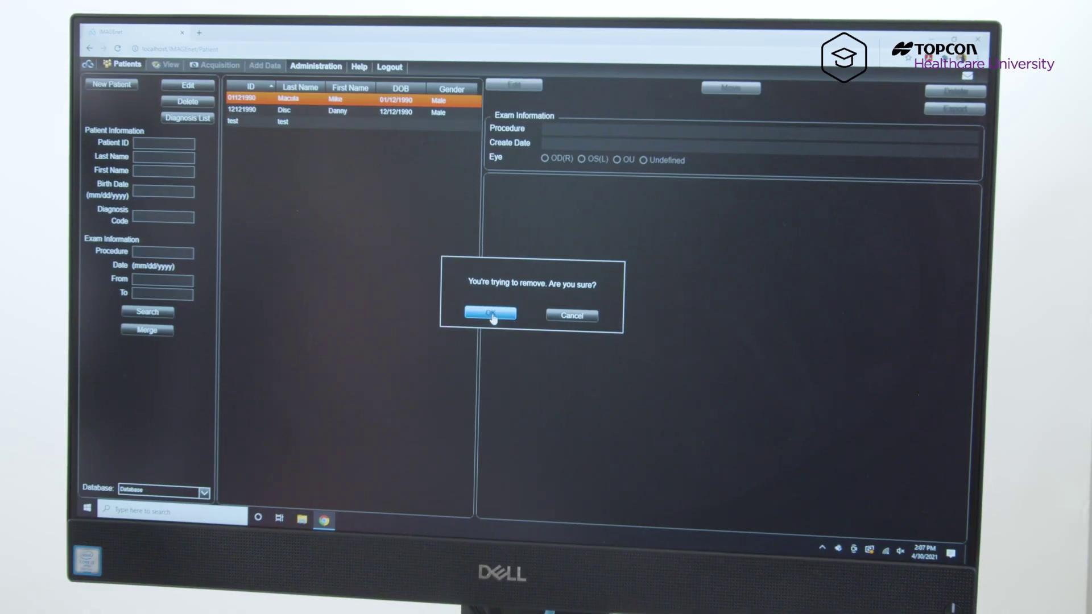
pyautogui.click(490, 315)
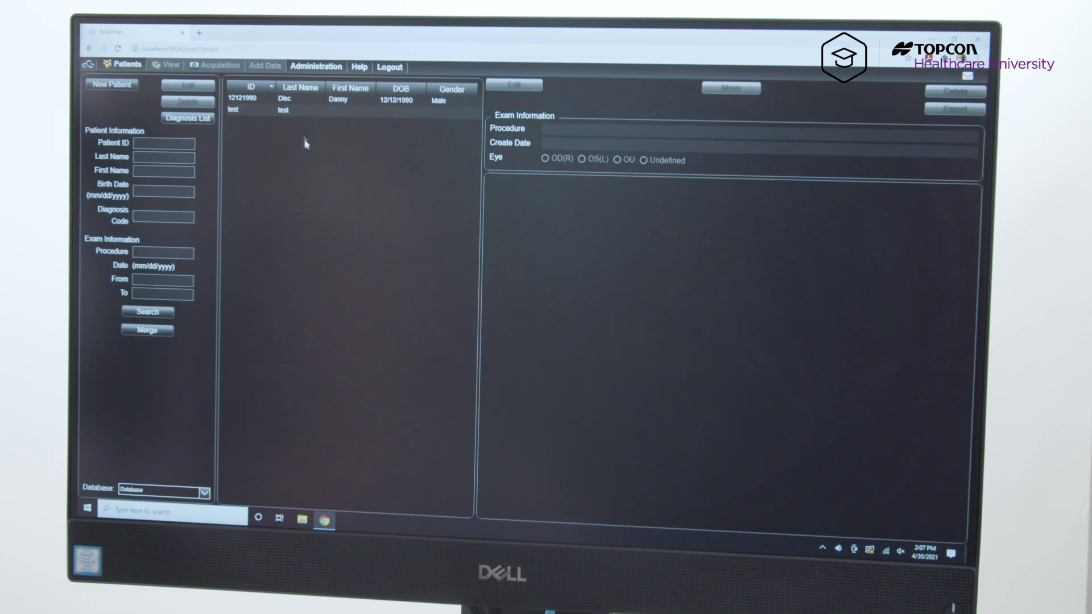